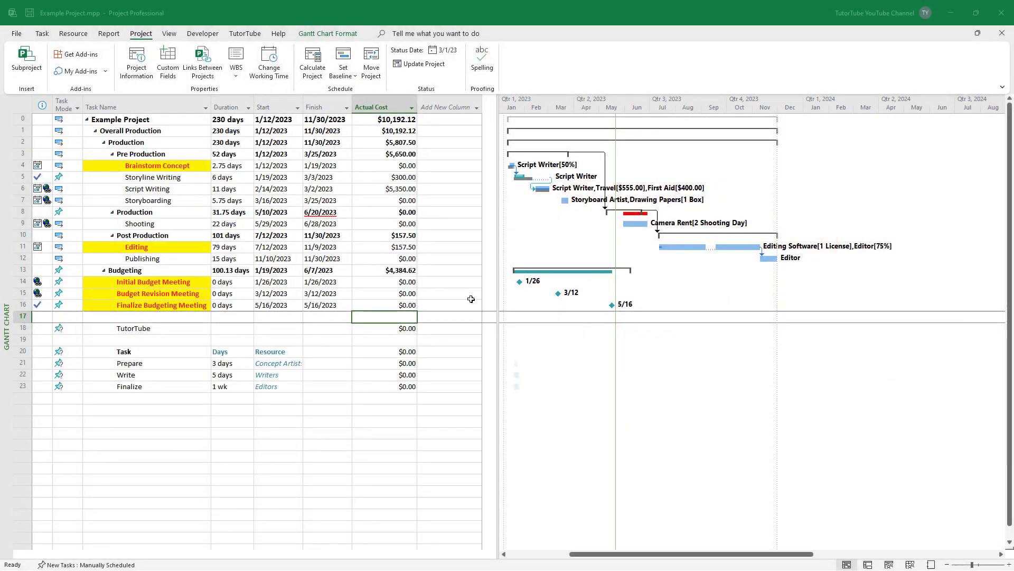
In the custom fields for tasks, choose the Cost type and rename the Cost2 field as Tax
{"action": "left_click", "coordinate": [312, 364]}
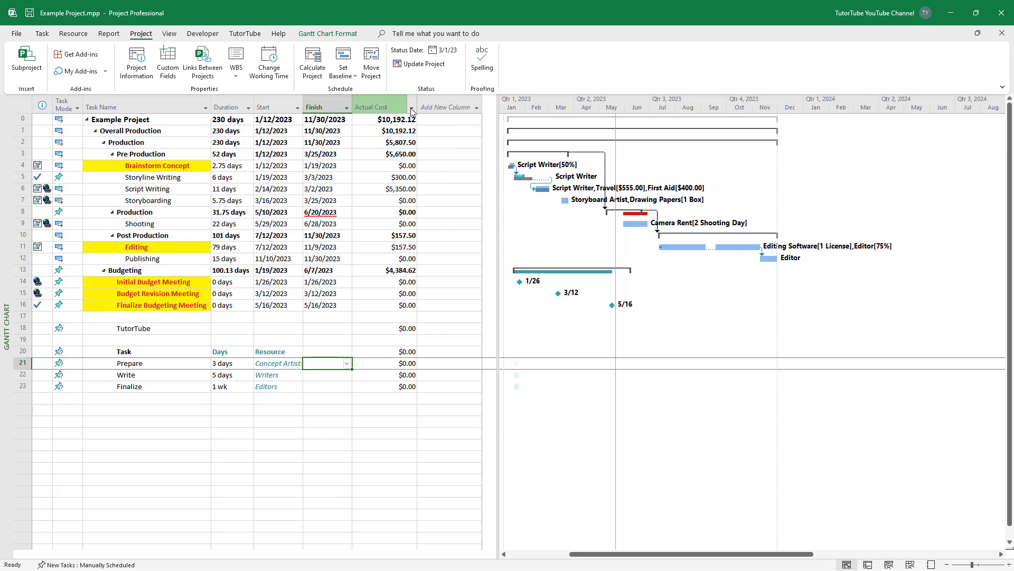
{"action": "left_click", "coordinate": [168, 64]}
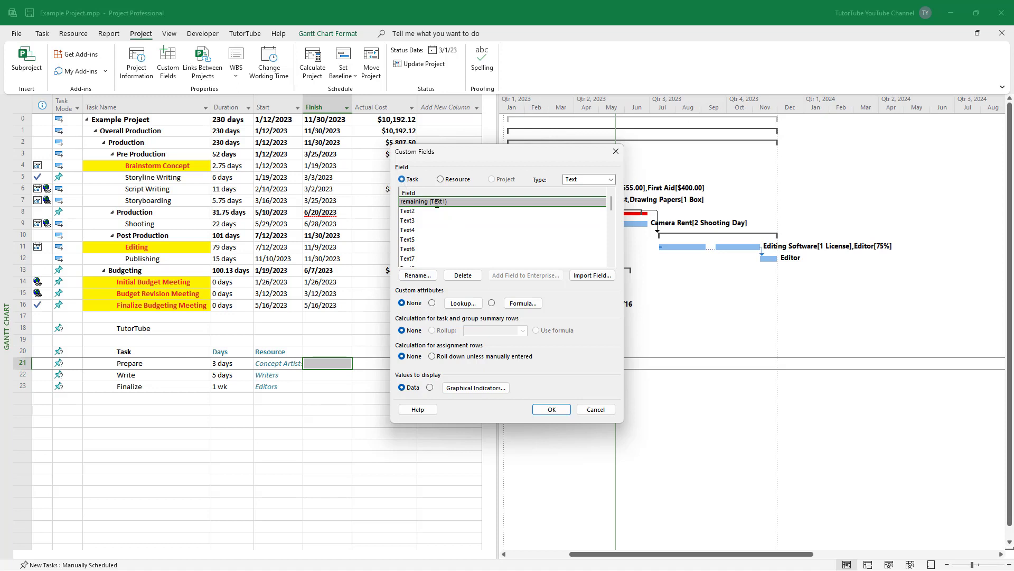
{"action": "left_click", "coordinate": [610, 180]}
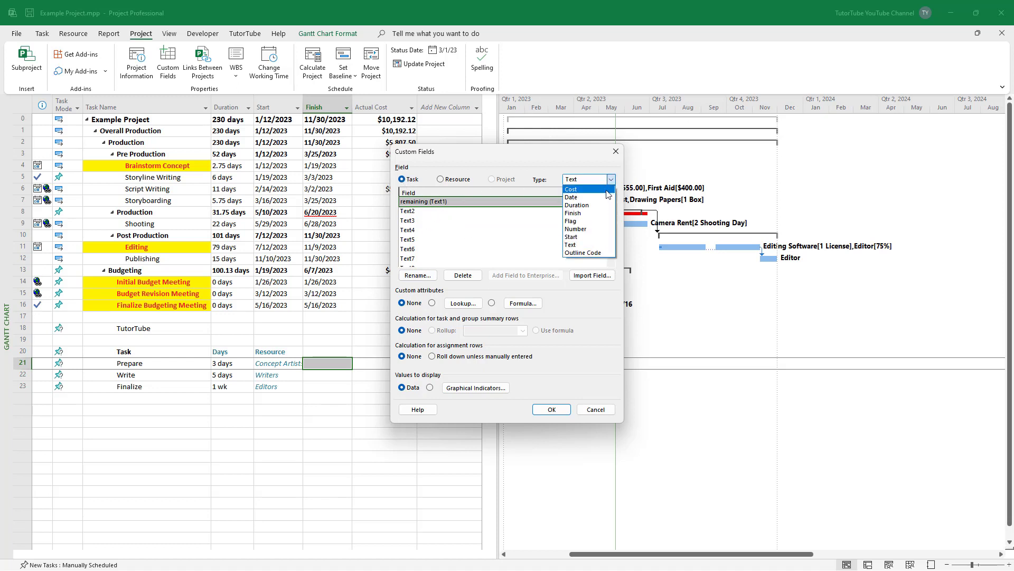
{"action": "left_click", "coordinate": [607, 190]}
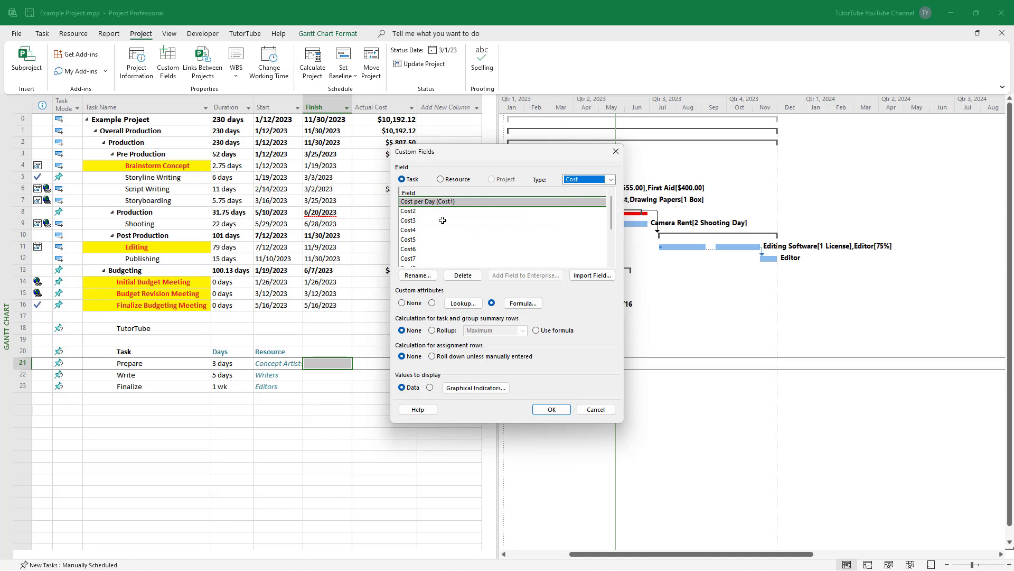
{"action": "left_click", "coordinate": [413, 212]}
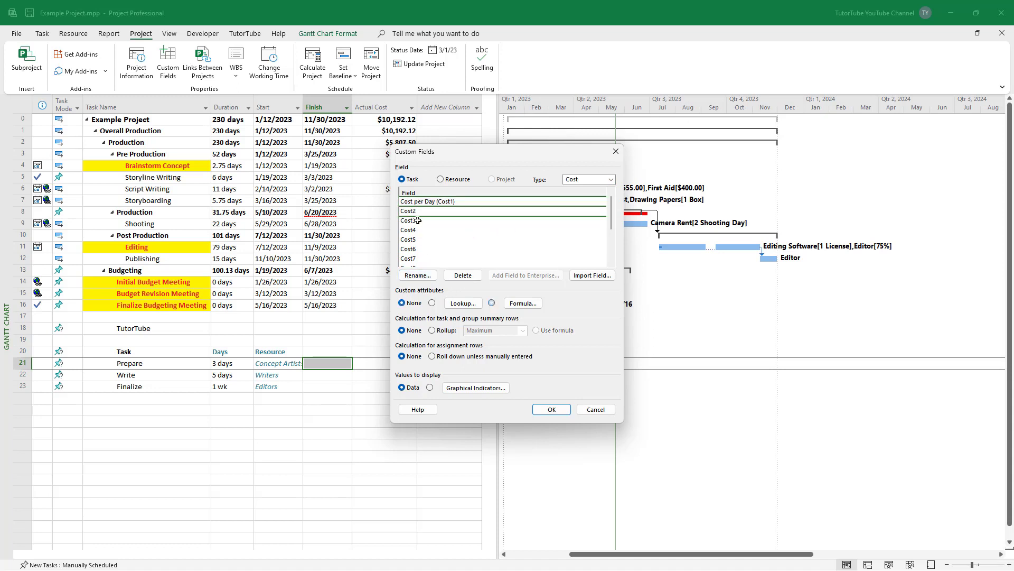
{"action": "left_click", "coordinate": [418, 276]}
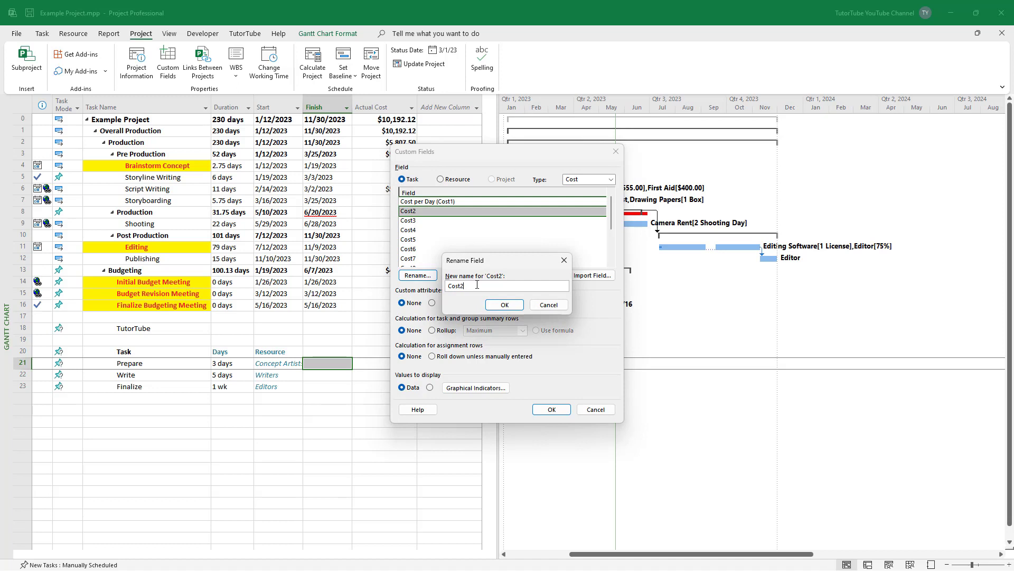
{"action": "type", "text": "Tax"}
{"action": "left_click", "coordinate": [507, 305]}
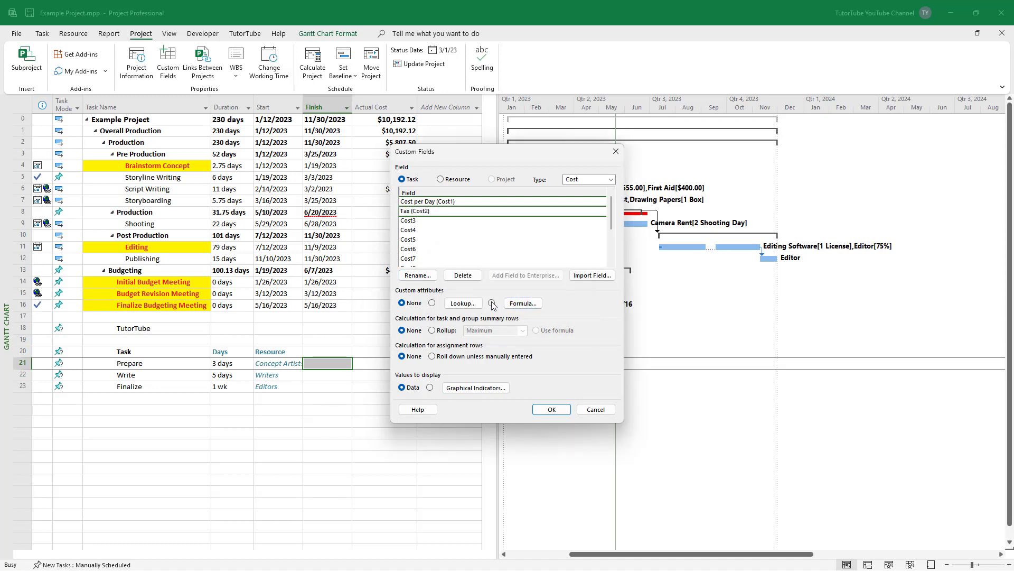
Give the Tax field a formula made of the Actual Cost field, accept replacing its existing data, and apply the custom field settings
{"action": "left_click", "coordinate": [493, 304]}
{"action": "left_click", "coordinate": [500, 321]}
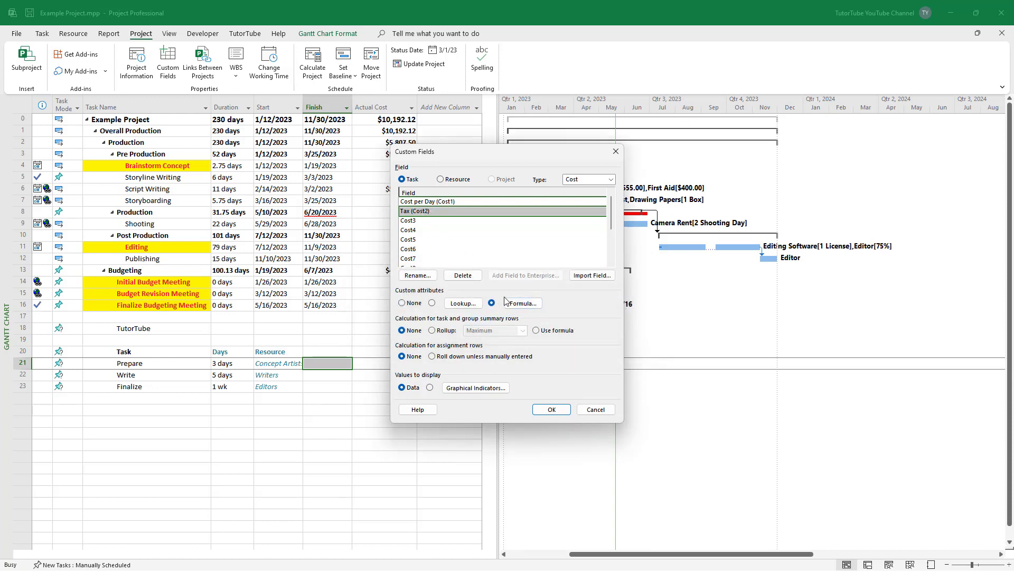
{"action": "left_click", "coordinate": [522, 303]}
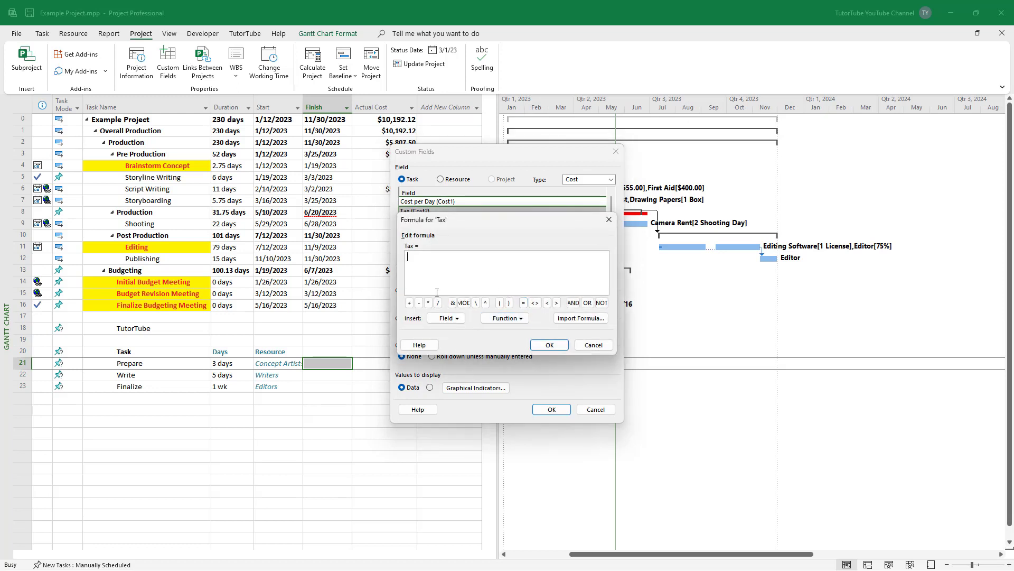
{"action": "left_click", "coordinate": [458, 319]}
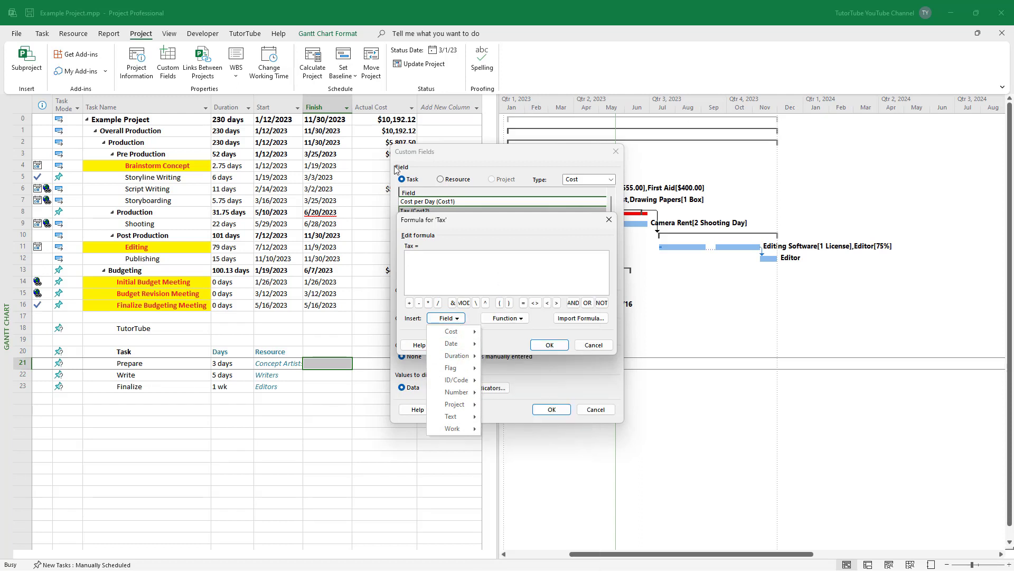
{"action": "mouse_move", "coordinate": [472, 344]}
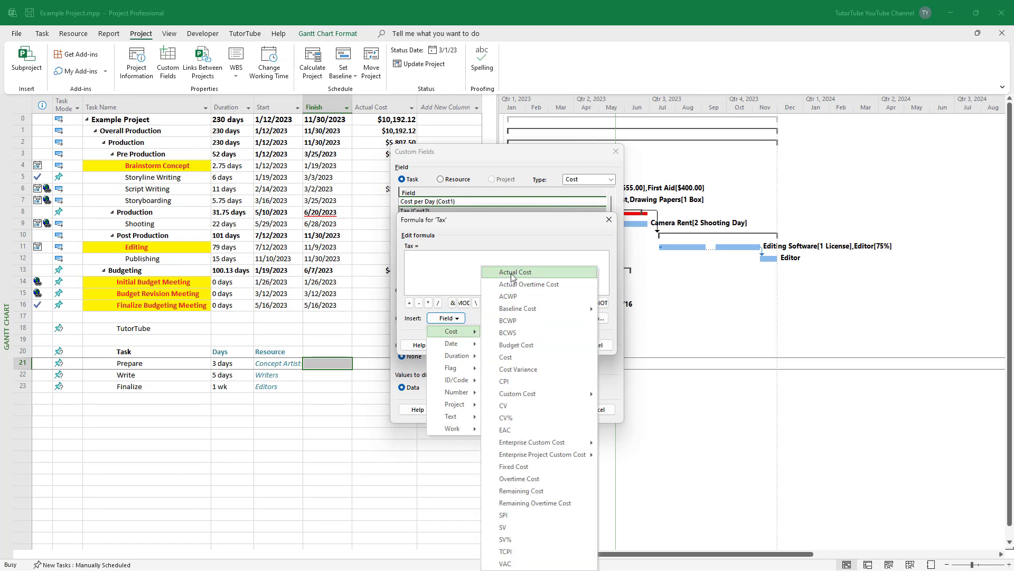
{"action": "left_click", "coordinate": [513, 273]}
{"action": "left_click", "coordinate": [550, 344]}
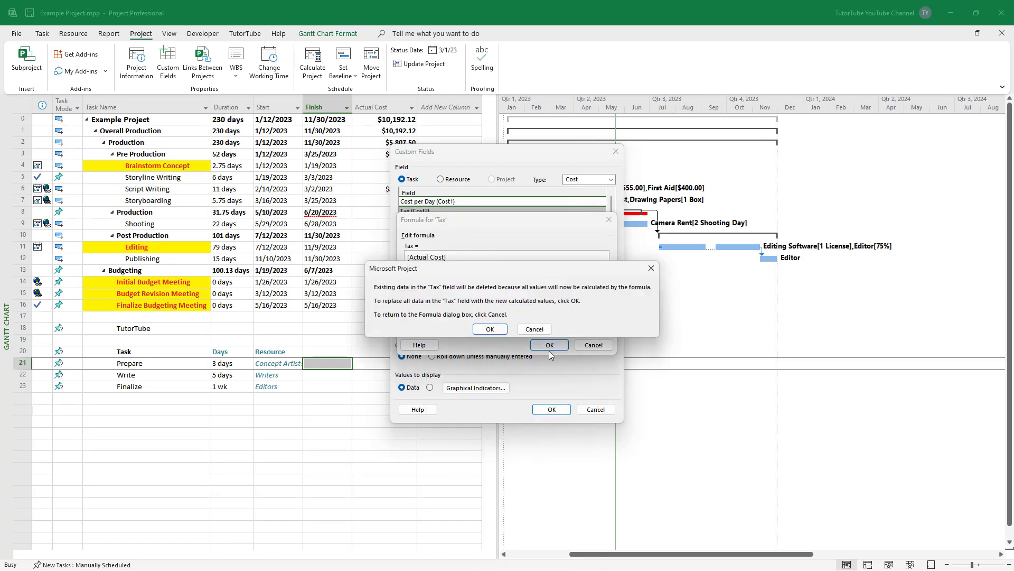
{"action": "left_click", "coordinate": [488, 329]}
{"action": "left_click", "coordinate": [555, 410]}
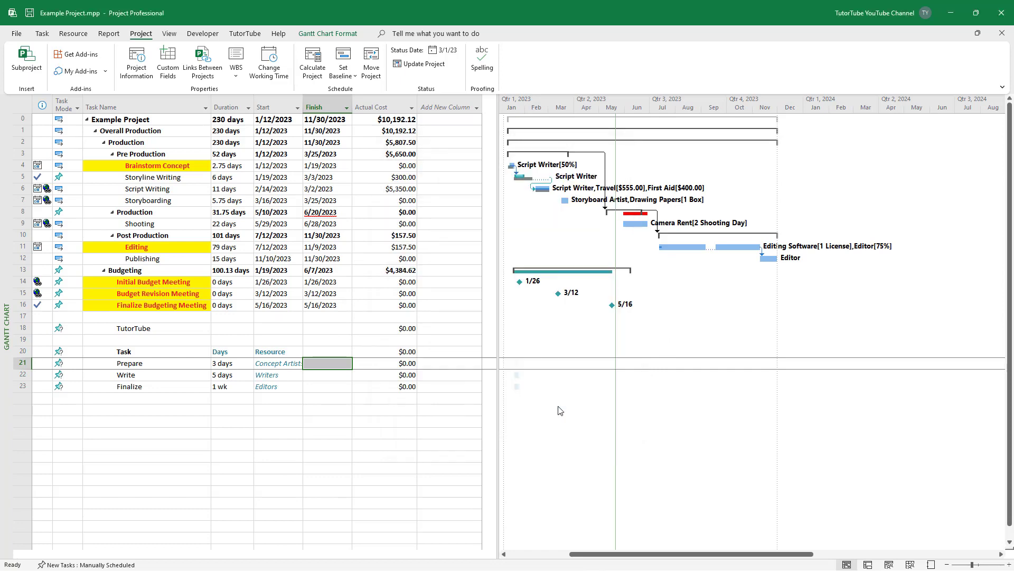
Insert the Tax (Cost2) column after Actual Cost, check its task values, and widen the task table to show the whole next column
{"action": "left_click", "coordinate": [479, 112]}
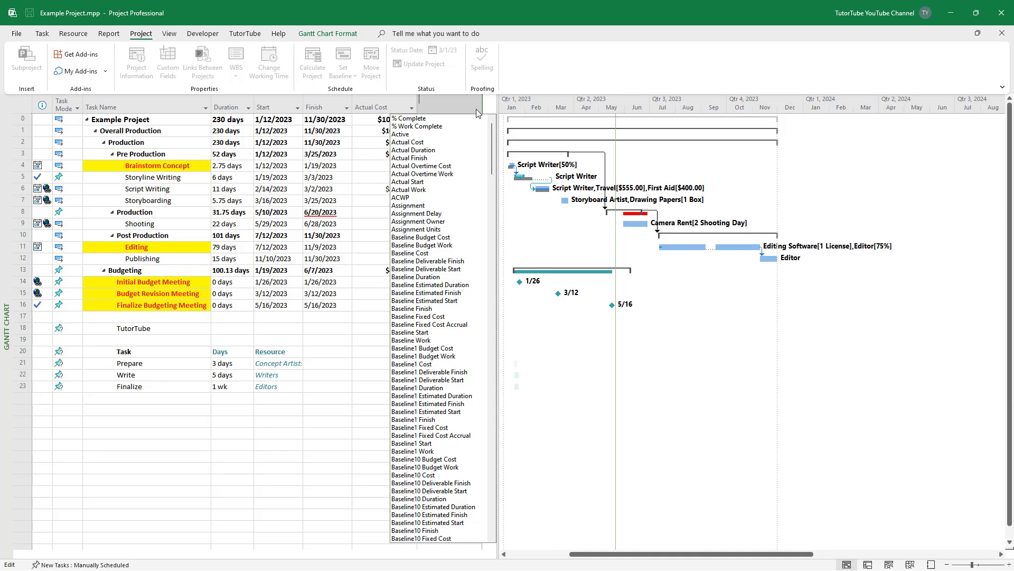
{"action": "type", "text": "tax ( Cost2"}
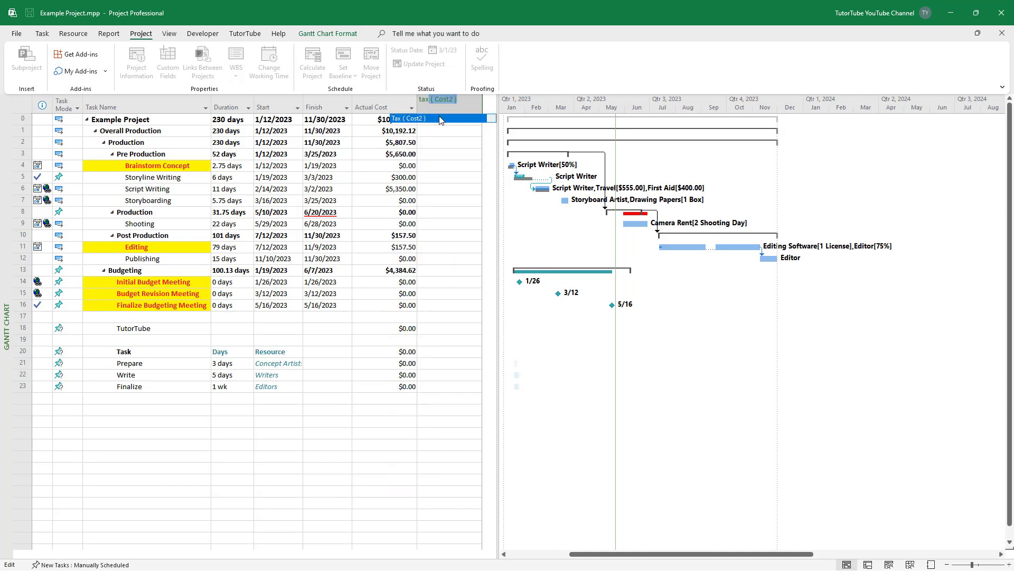
{"action": "left_click", "coordinate": [440, 119]}
{"action": "left_click", "coordinate": [463, 202]}
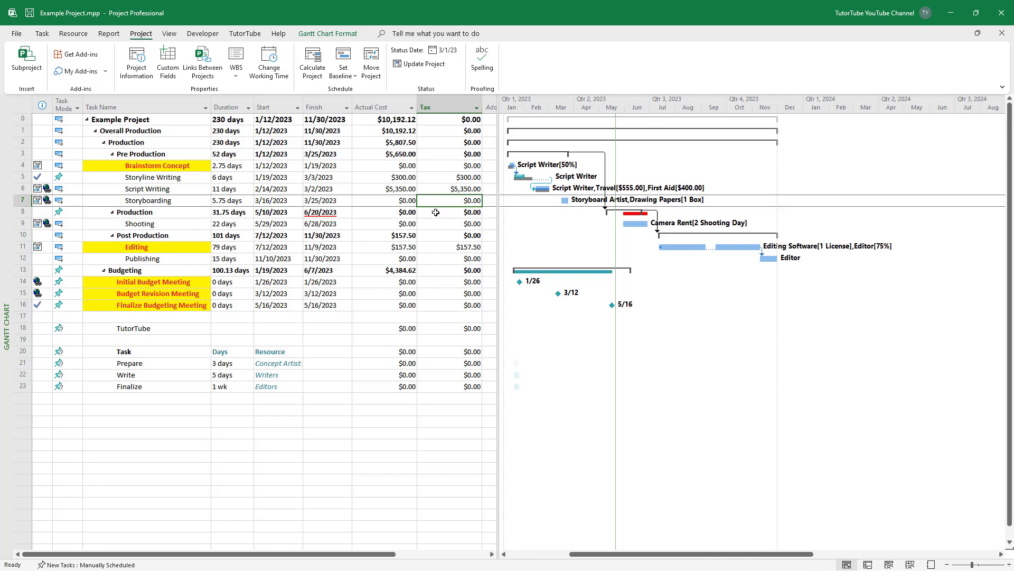
{"action": "left_click", "coordinate": [459, 189]}
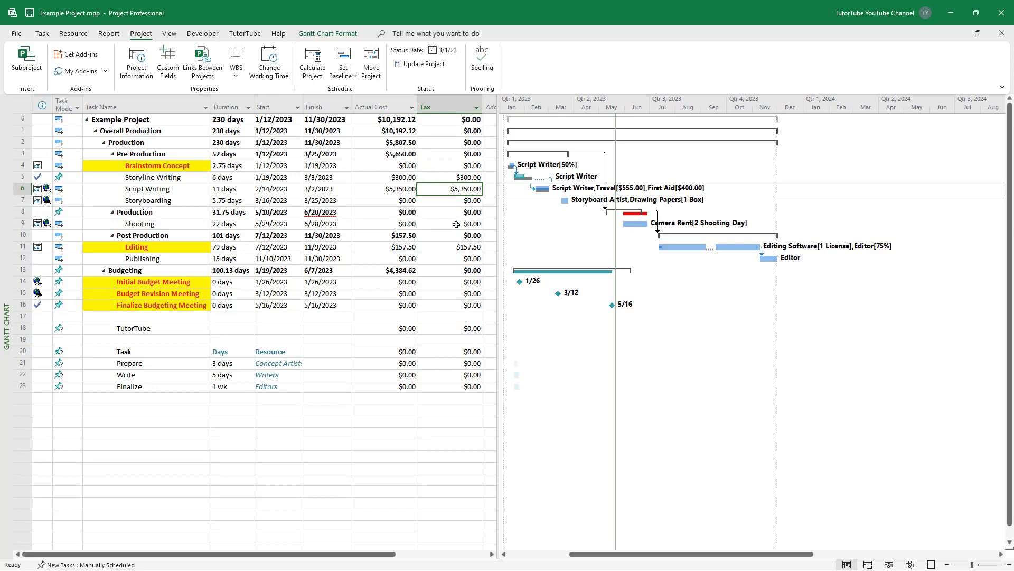
{"action": "left_click", "coordinate": [468, 165]}
{"action": "left_click", "coordinate": [469, 188]}
{"action": "left_click_drag", "start_coordinate": [498, 124], "coordinate": [629, 127]}
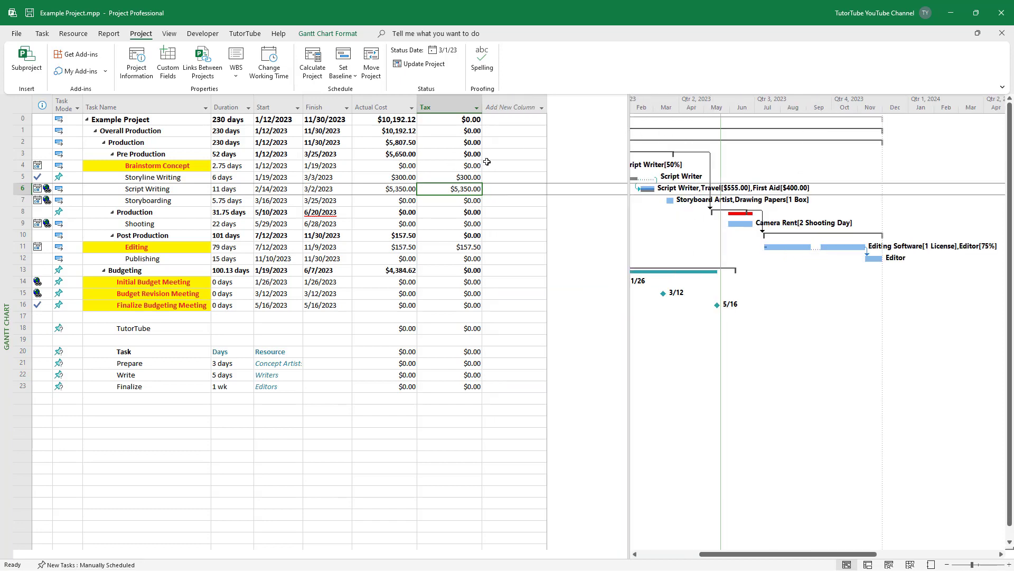
Reopen the formula of the Tax (Cost2) custom field and try changing it to [Actual Cost]* 10%
{"action": "left_click", "coordinate": [174, 81]}
{"action": "left_click_drag", "start_coordinate": [538, 143], "coordinate": [694, 144]}
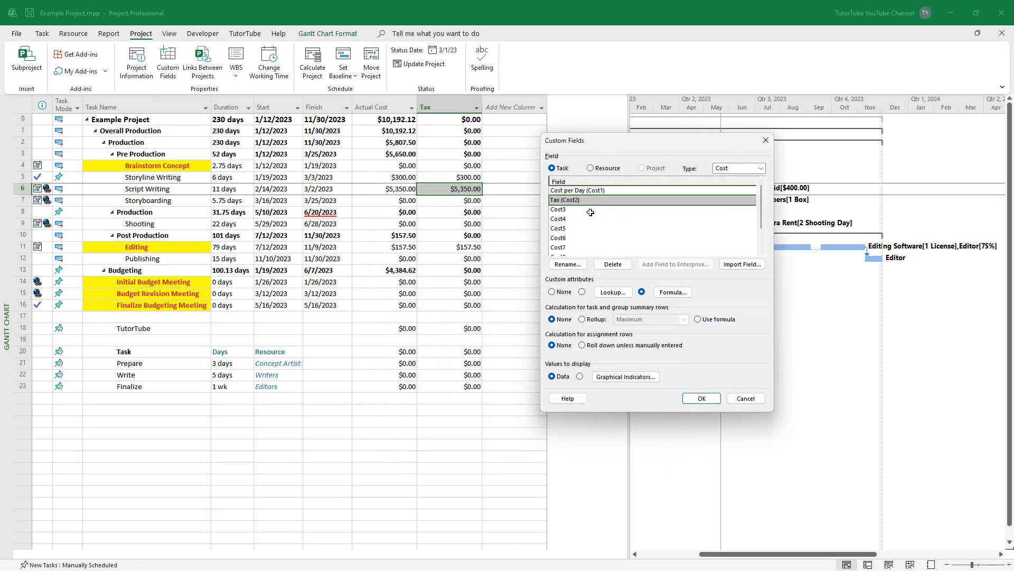
{"action": "left_click", "coordinate": [571, 237]}
{"action": "left_click", "coordinate": [572, 200]}
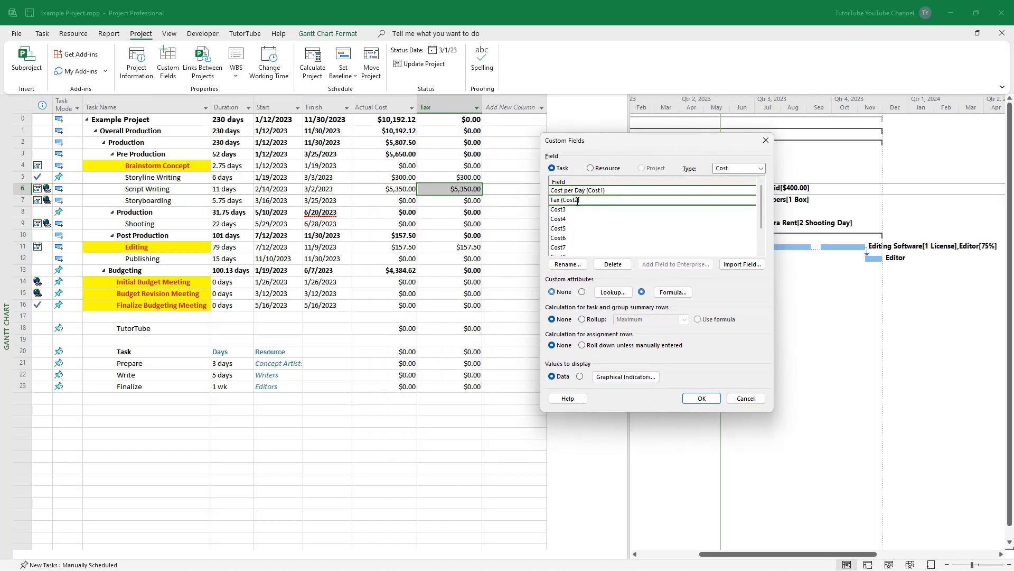
{"action": "left_click", "coordinate": [671, 294]}
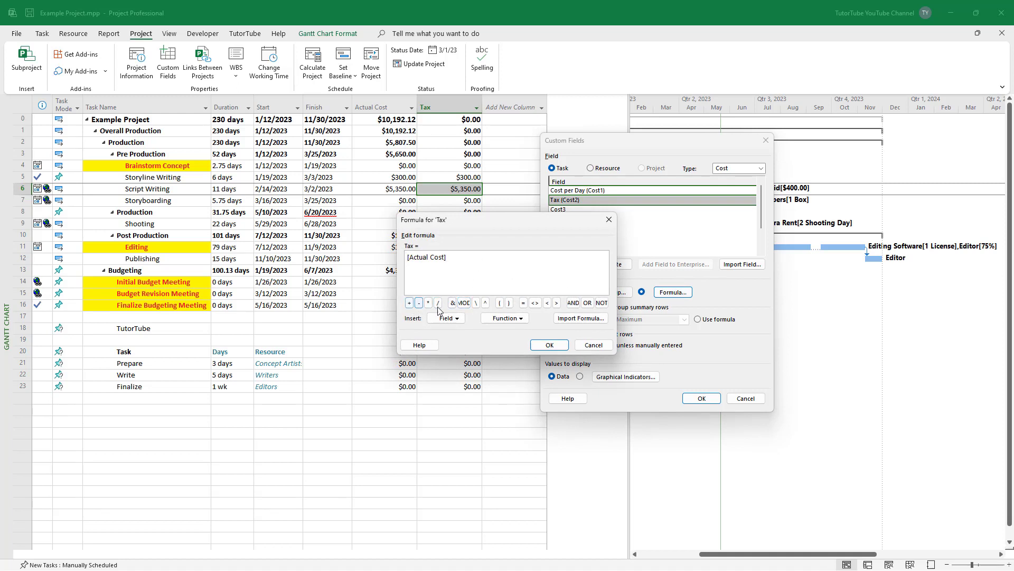
{"action": "left_click", "coordinate": [428, 302]}
{"action": "left_click", "coordinate": [550, 344]}
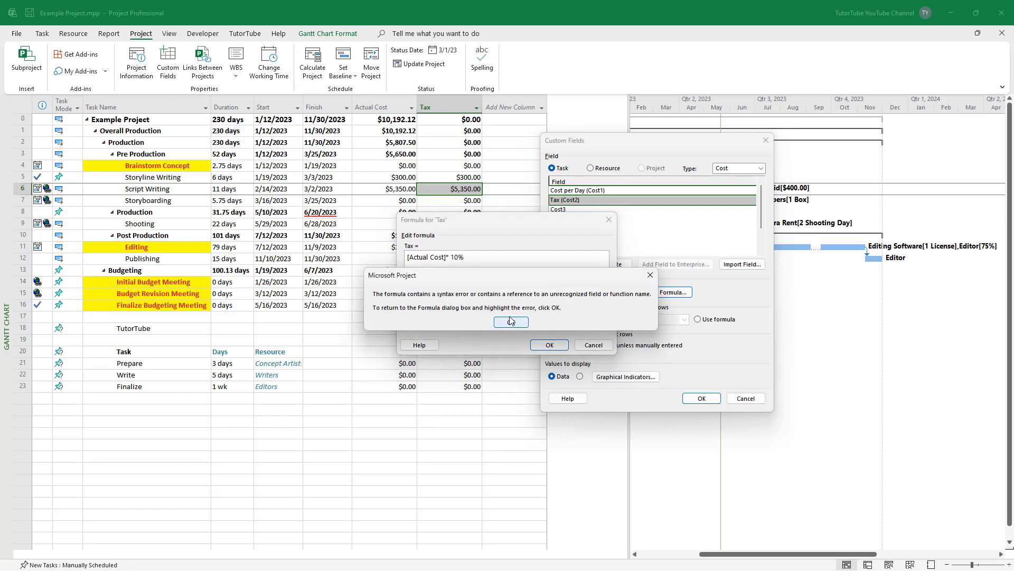
{"action": "left_click", "coordinate": [511, 321]}
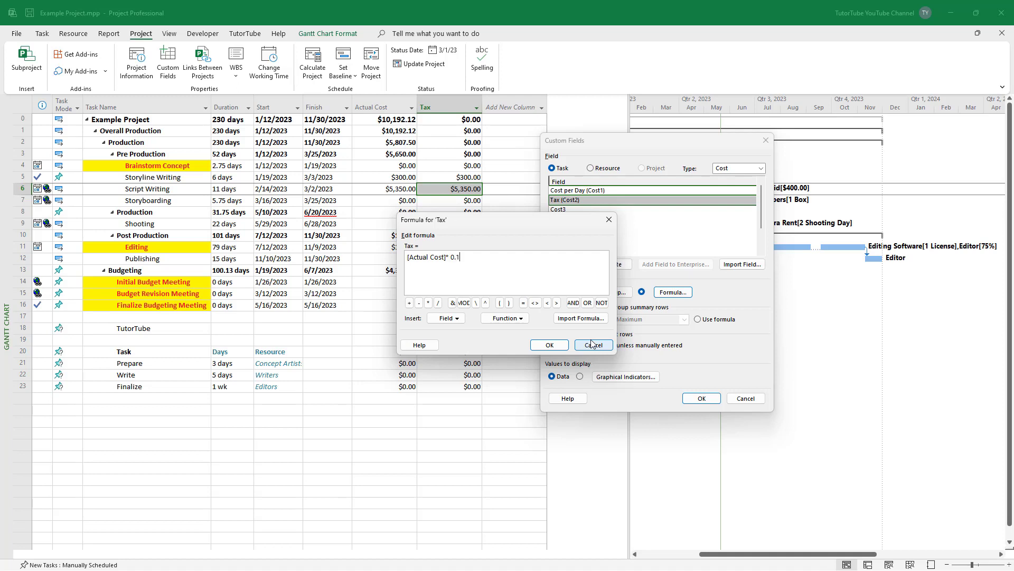
Set the Tax formula to [Actual Cost]* 0.1, apply it, and compare the Tax and Actual Cost values of the tasks
{"action": "left_click", "coordinate": [552, 346]}
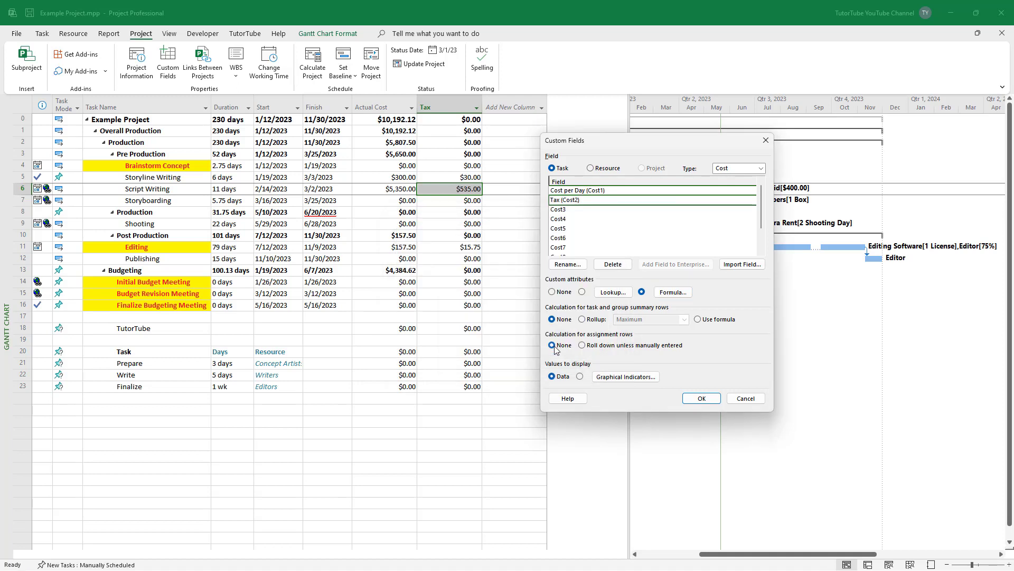
{"action": "left_click", "coordinate": [708, 401]}
{"action": "left_click", "coordinate": [471, 235]}
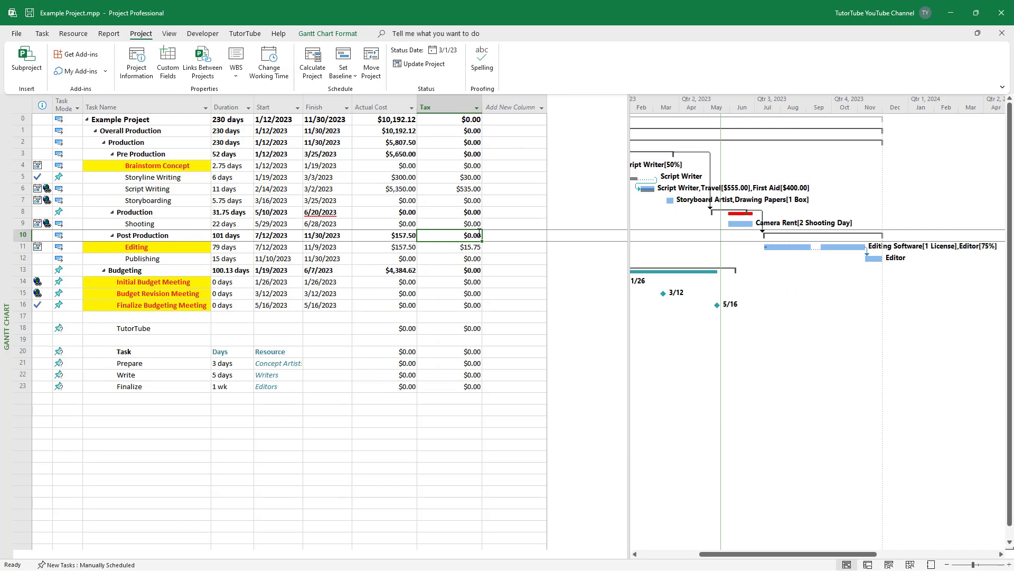
{"action": "left_click", "coordinate": [476, 247]}
{"action": "left_click", "coordinate": [475, 180]}
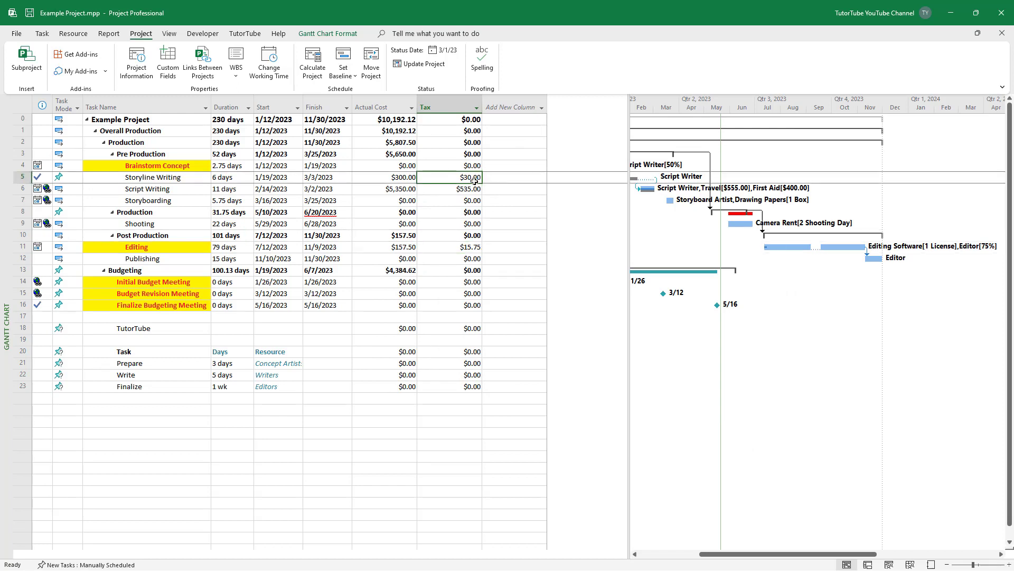
{"action": "left_click", "coordinate": [474, 199]}
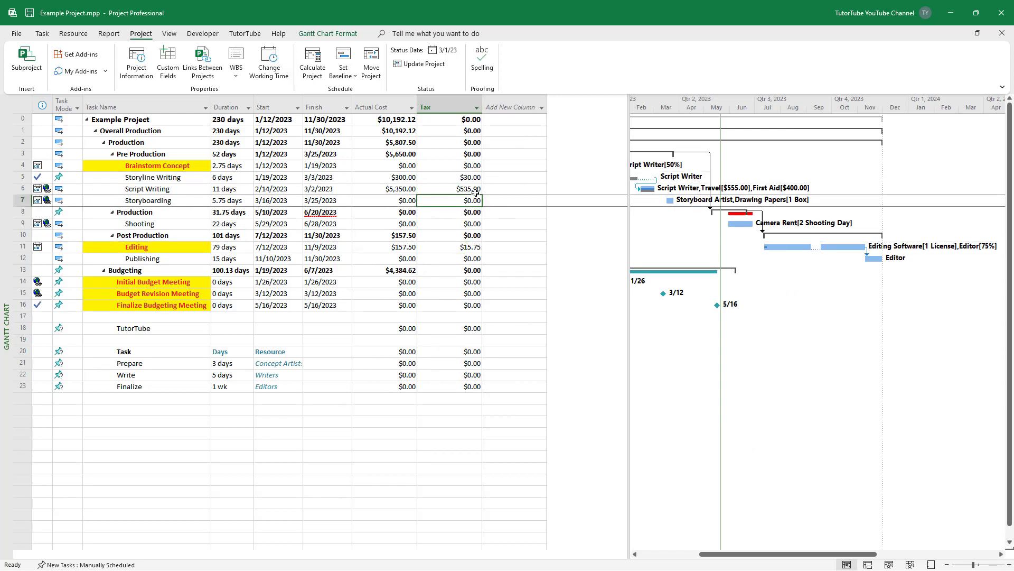
{"action": "left_click", "coordinate": [401, 178]}
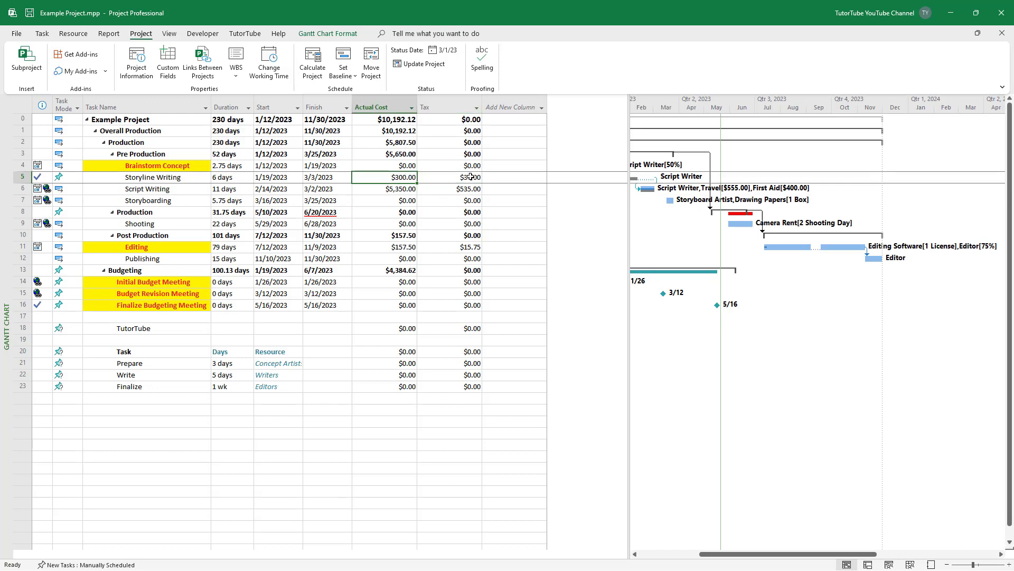
{"action": "left_click", "coordinate": [471, 177]}
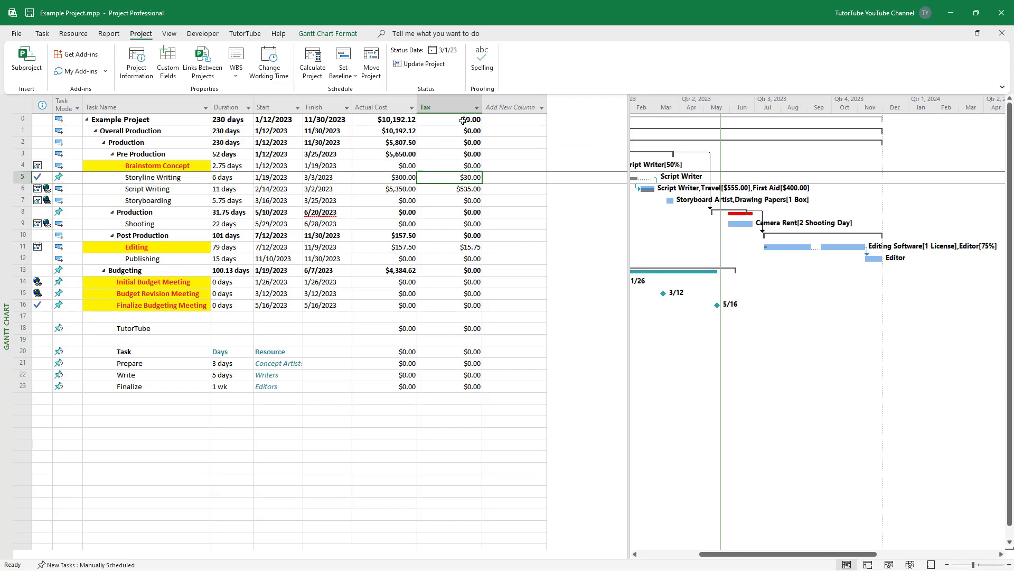
Select the Cost3 task field in the custom fields and make it formula-based, accepting the deletion of its existing data
{"action": "left_click", "coordinate": [168, 60]}
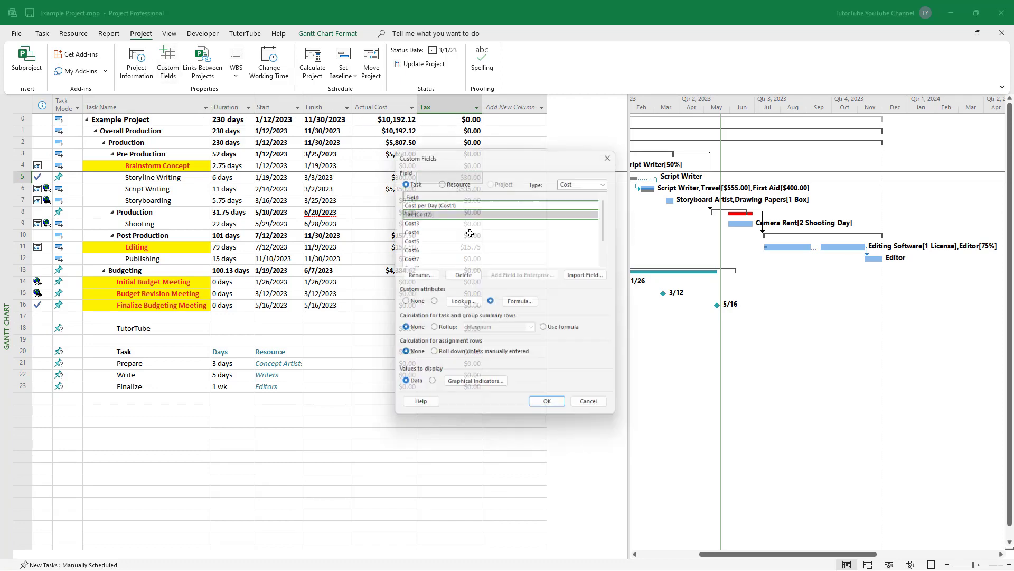
{"action": "left_click", "coordinate": [415, 219]}
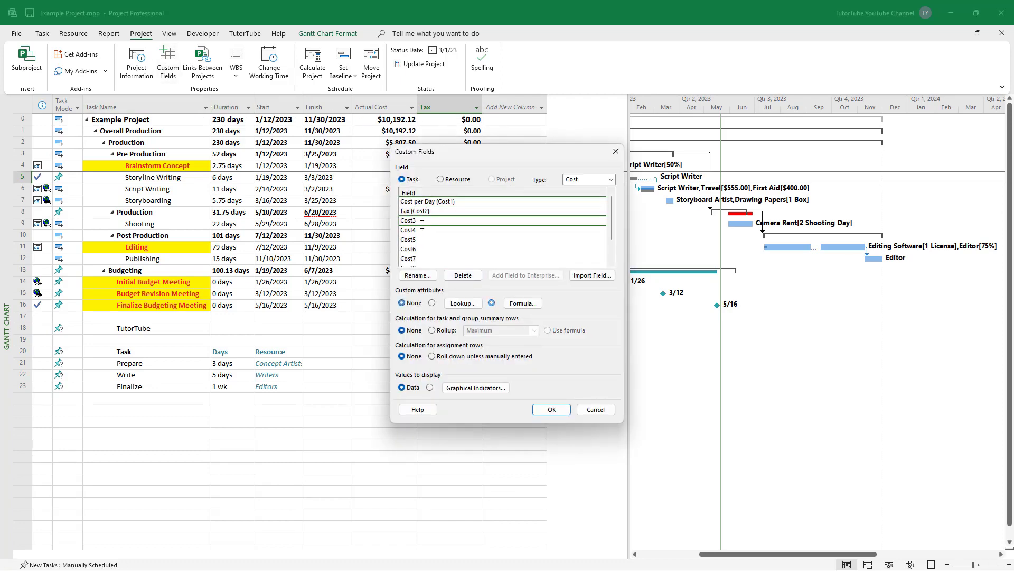
{"action": "left_click_drag", "start_coordinate": [507, 155], "coordinate": [654, 166]}
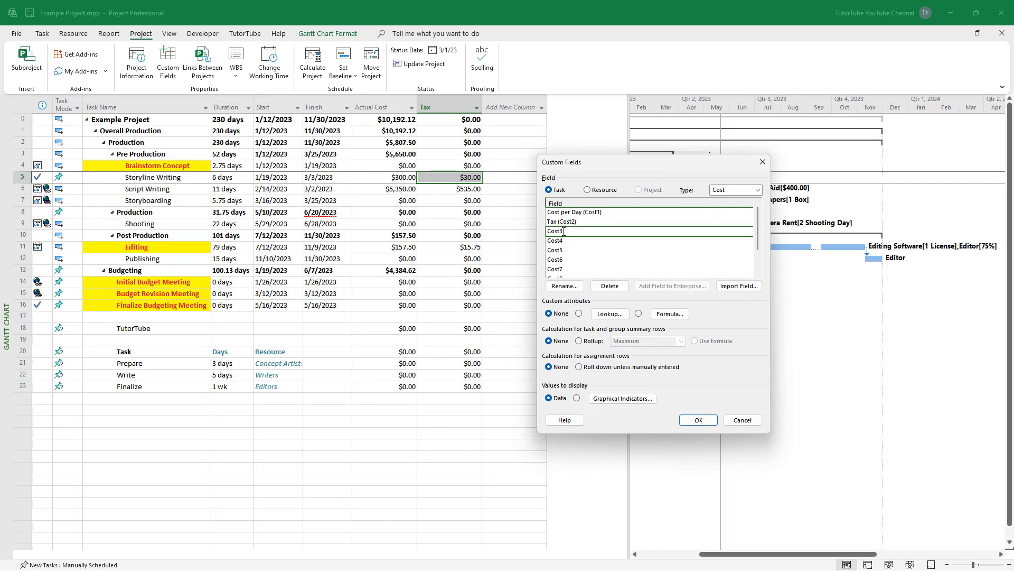
{"action": "left_click", "coordinate": [638, 313]}
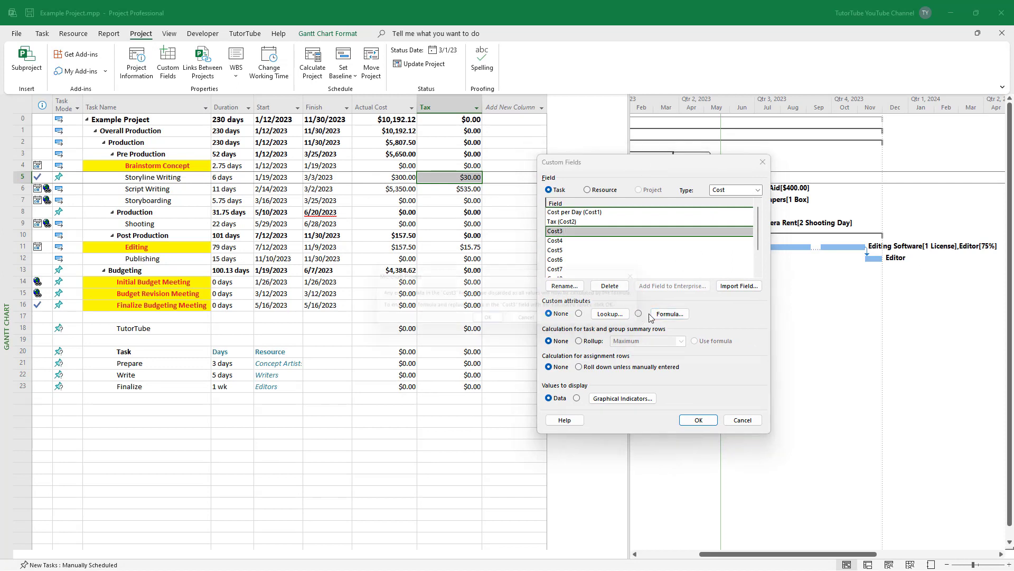
{"action": "left_click", "coordinate": [489, 322]}
Start the formula of the Cost3 field with the Actual Cost field
{"action": "left_click", "coordinate": [669, 314]}
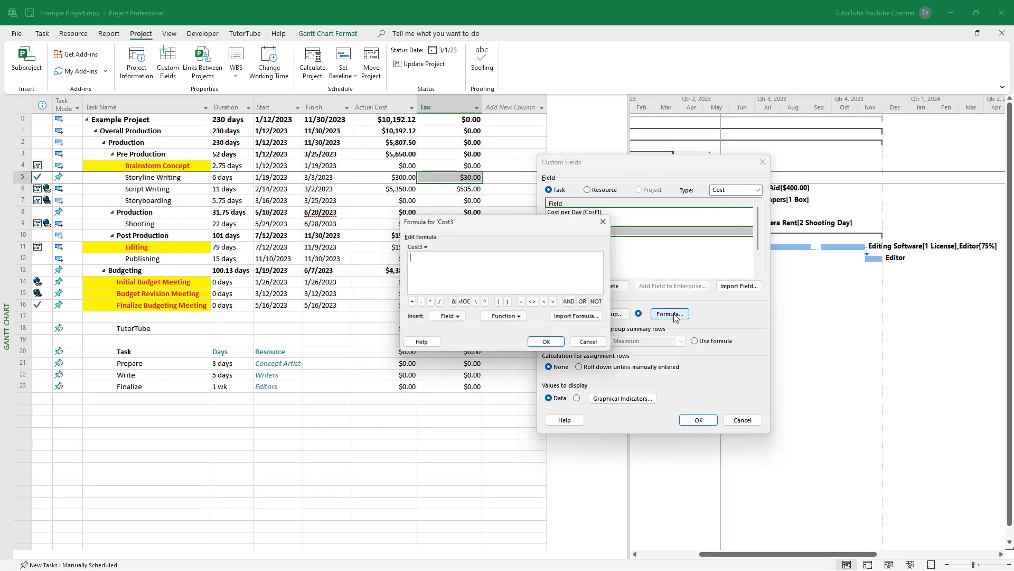
{"action": "left_click_drag", "start_coordinate": [470, 215], "coordinate": [612, 201]}
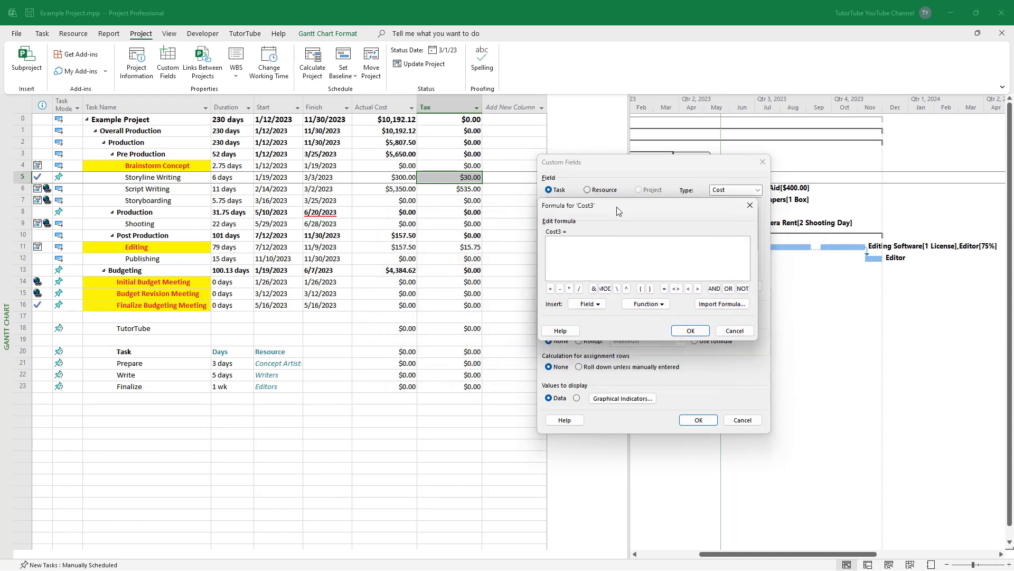
{"action": "left_click", "coordinate": [600, 305]}
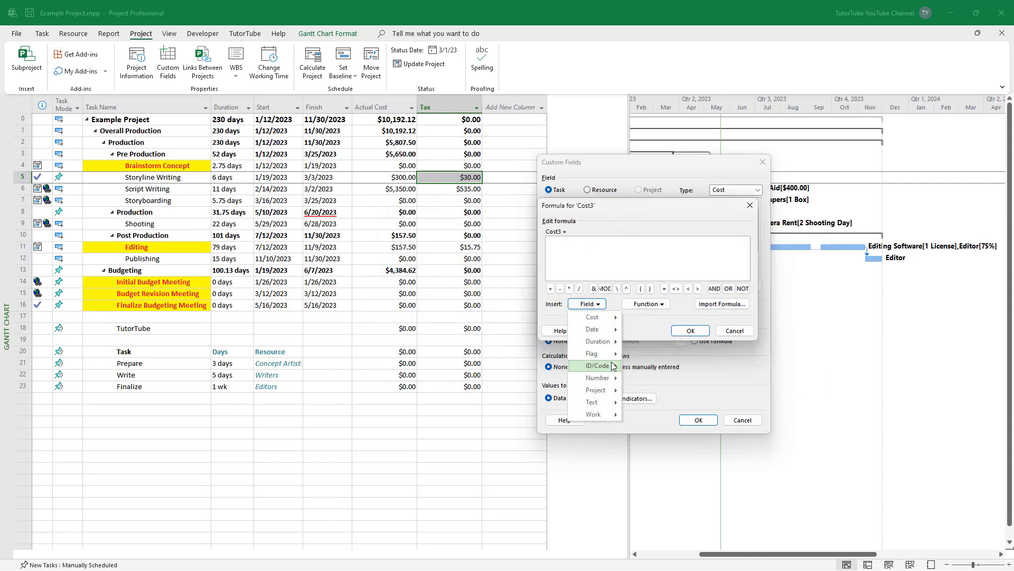
{"action": "mouse_move", "coordinate": [607, 381]}
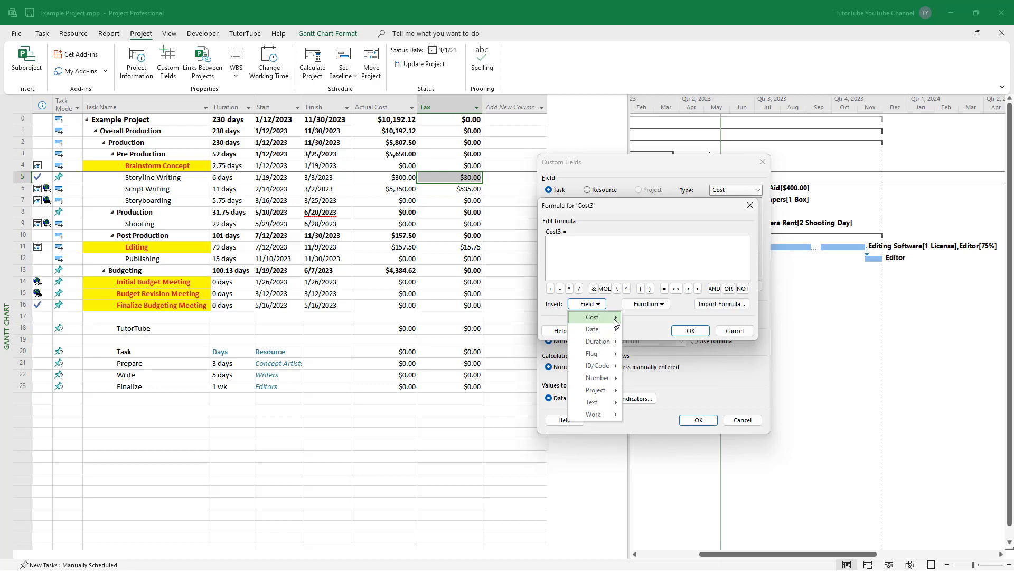
{"action": "mouse_move", "coordinate": [613, 318]}
{"action": "left_click", "coordinate": [660, 272]}
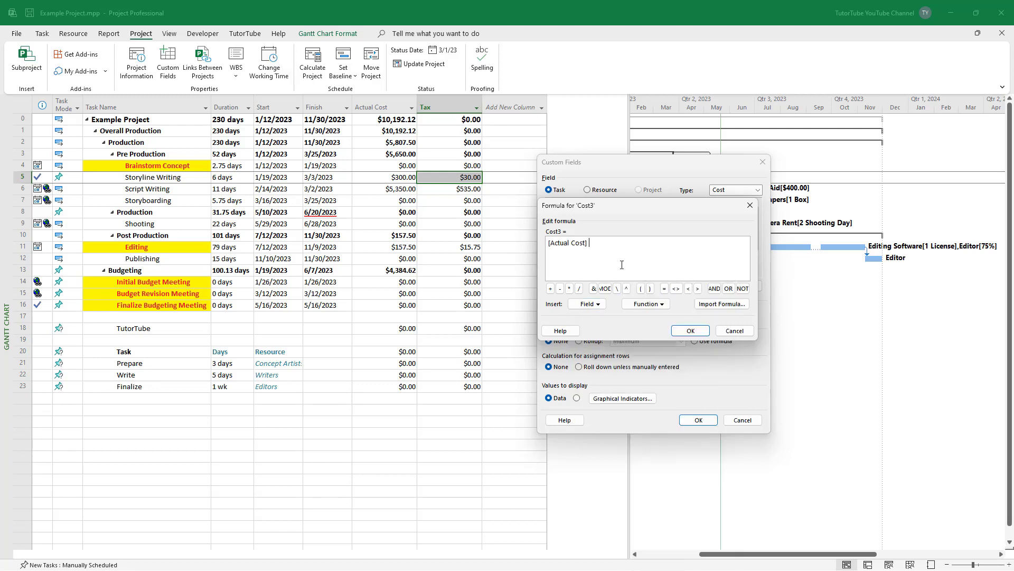
Add the custom Tax (Cost2) field to make the Cost3 formula [Actual Cost]+[Tax], and accept replacing its existing data with calculated values
{"action": "left_click", "coordinate": [592, 304]}
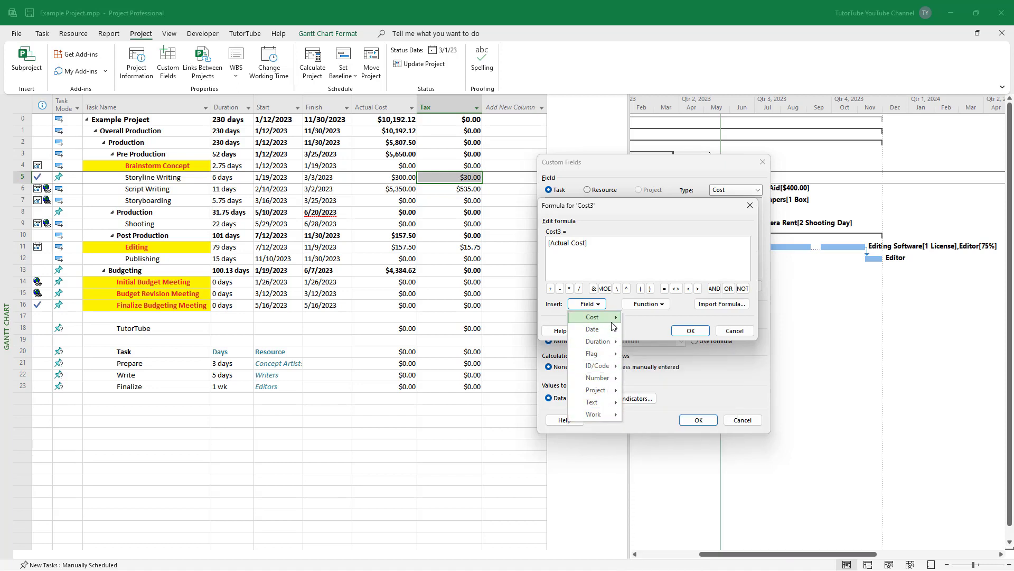
{"action": "mouse_move", "coordinate": [608, 317]}
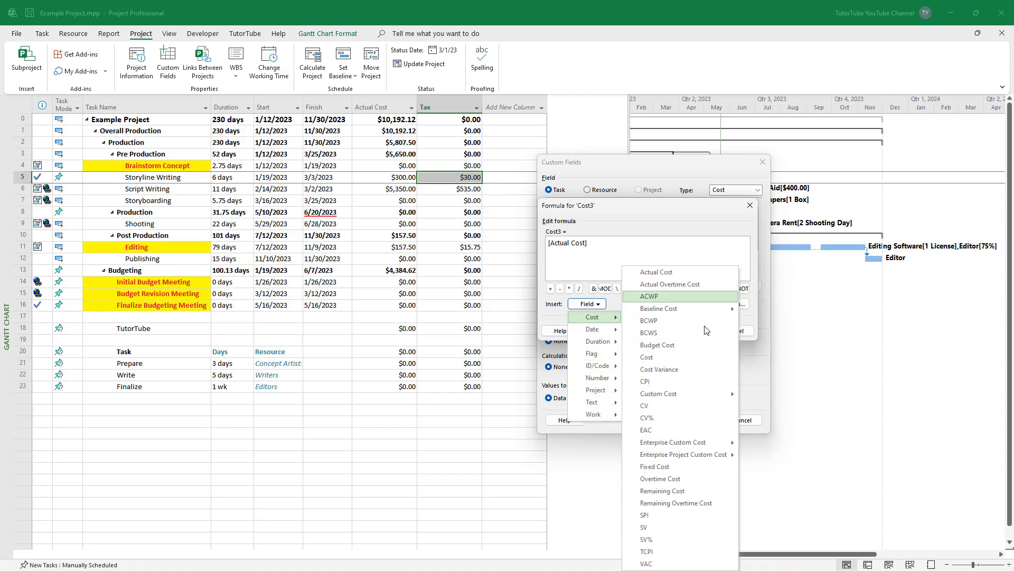
{"action": "mouse_move", "coordinate": [722, 393]}
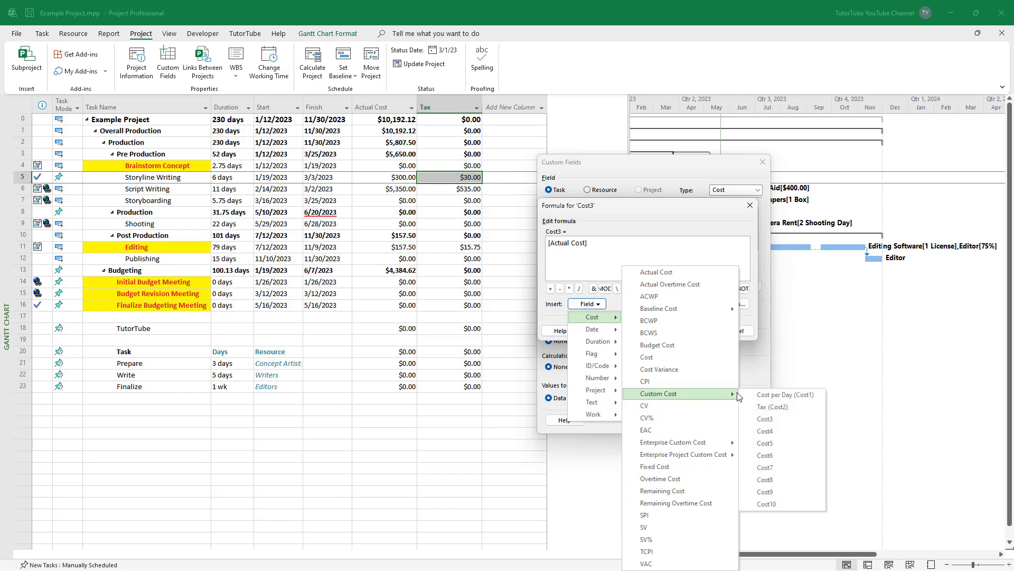
{"action": "left_click", "coordinate": [772, 407]}
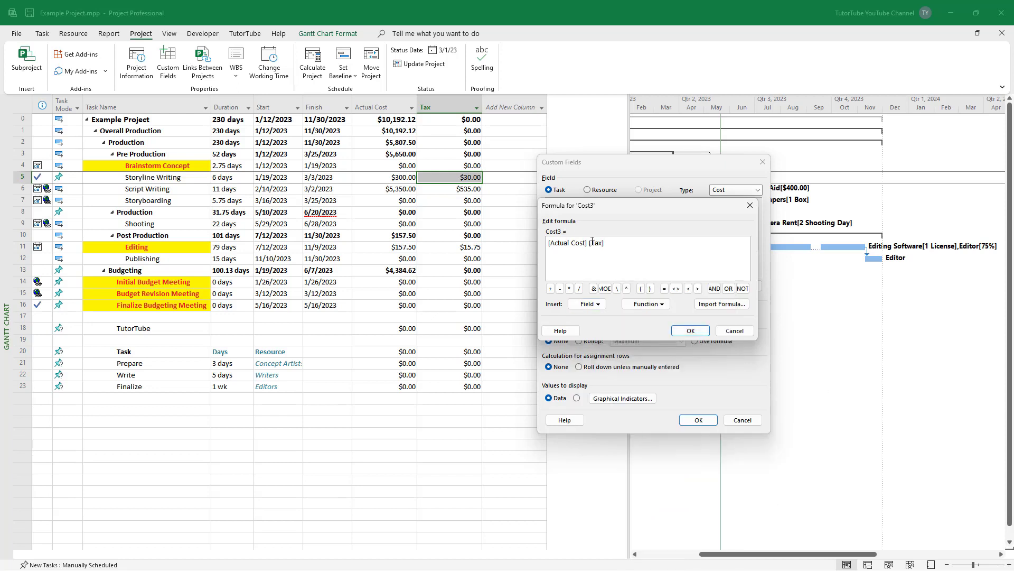
{"action": "type", "text": "+"}
{"action": "key", "text": "BackSpace"}
{"action": "left_click", "coordinate": [691, 331]}
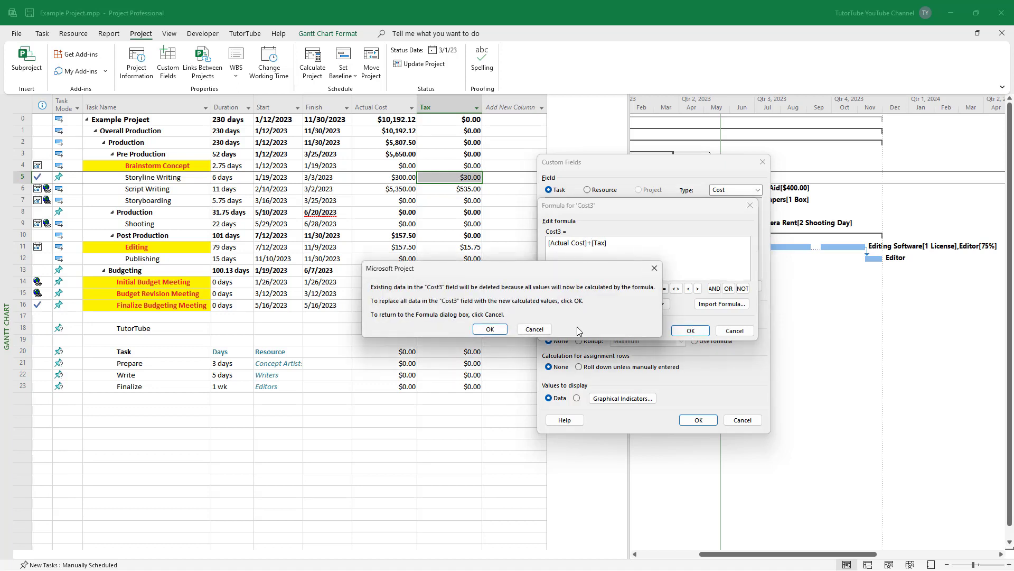
{"action": "left_click", "coordinate": [491, 333]}
Rename the Cost3 custom field to Total Cost and apply the custom field settings
{"action": "left_click", "coordinate": [558, 232]}
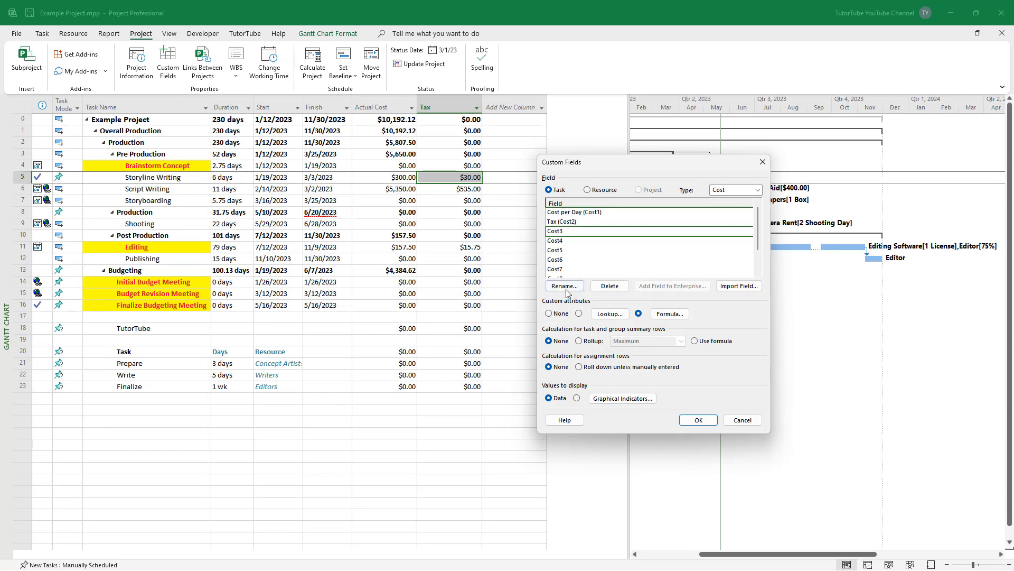
{"action": "left_click", "coordinate": [564, 285]}
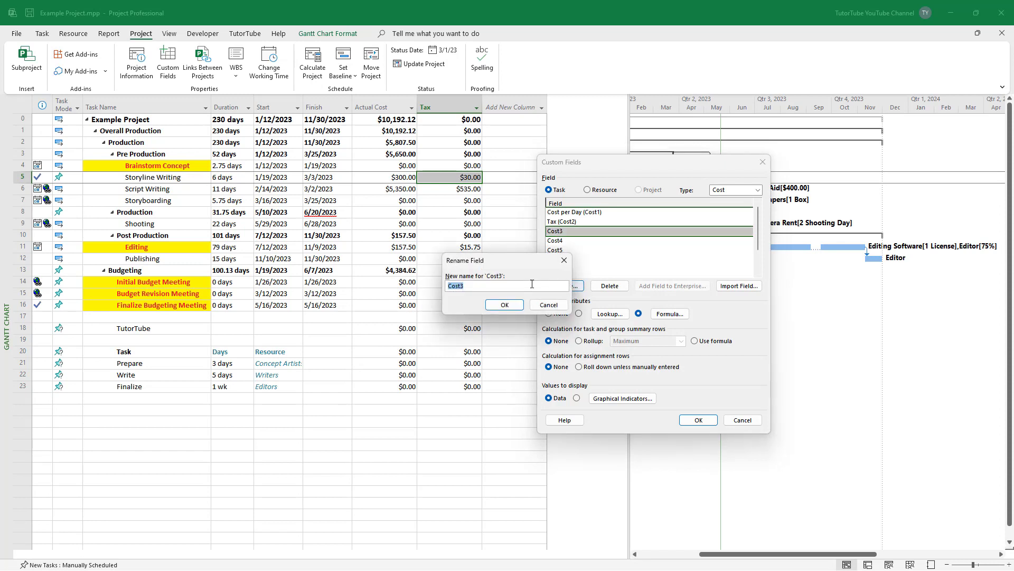
{"action": "type", "text": "Total"}
{"action": "left_click", "coordinate": [504, 305]}
{"action": "left_click", "coordinate": [698, 419]}
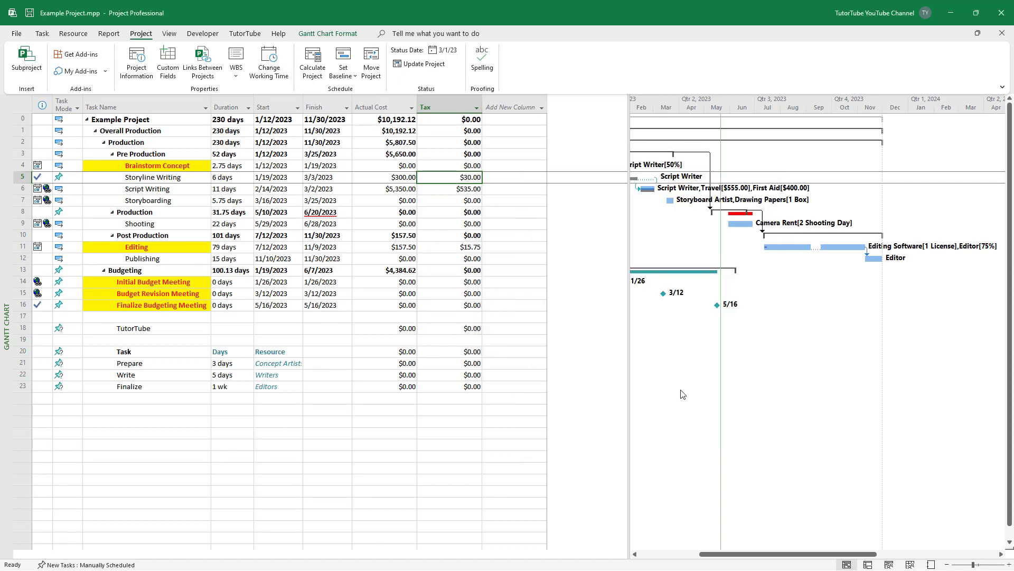
Insert the Total Cost (Cost3) column after Tax and check the Storyline Writing and Script Writing totals against their actual cost and tax
{"action": "left_click", "coordinate": [543, 106]}
{"action": "type", "text": "total Cost ( Cost3"}
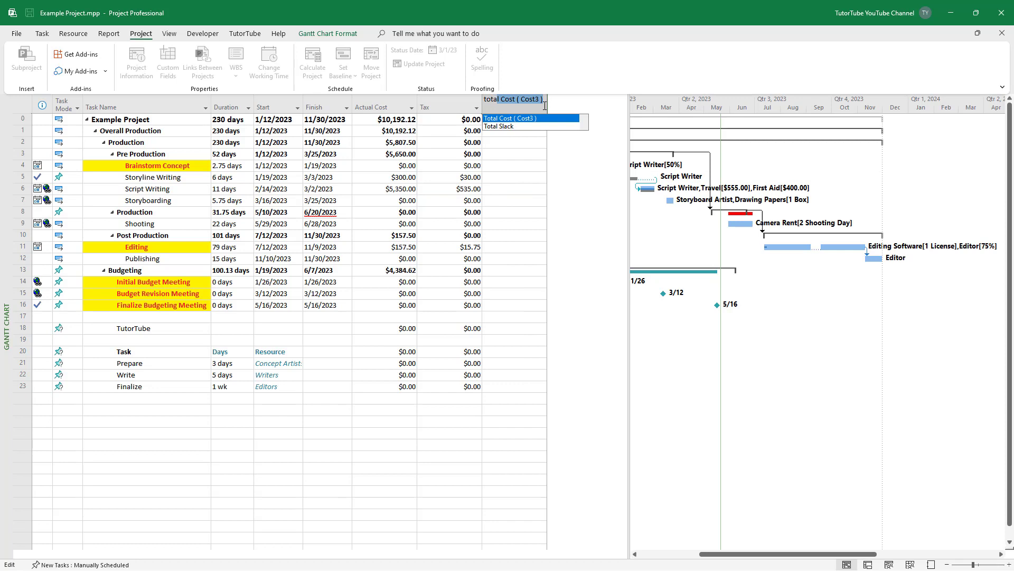
{"action": "key", "text": "Return"}
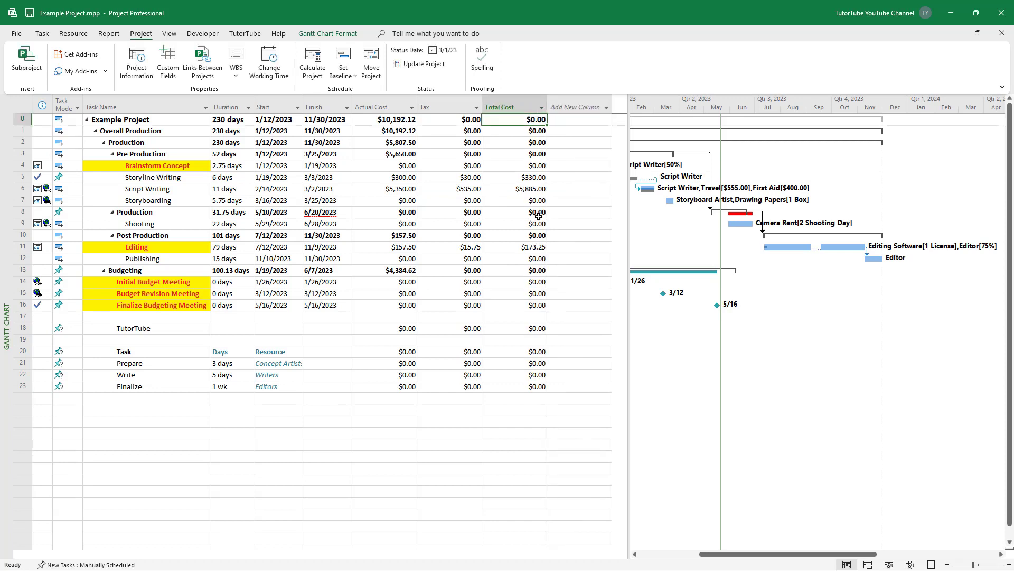
{"action": "left_click", "coordinate": [404, 178]}
{"action": "left_click", "coordinate": [474, 177]}
{"action": "left_click", "coordinate": [528, 178]}
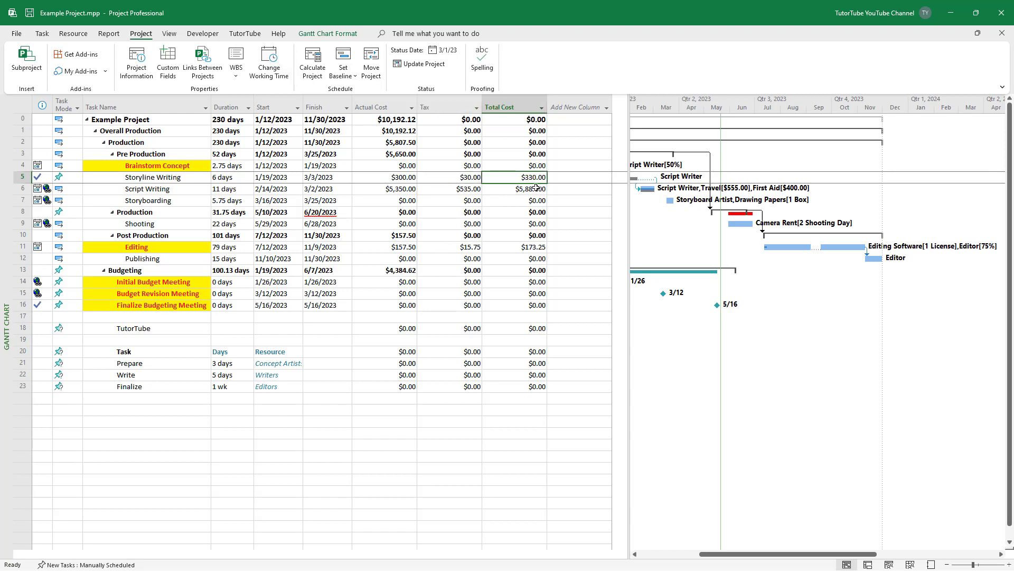
{"action": "left_click", "coordinate": [537, 189]}
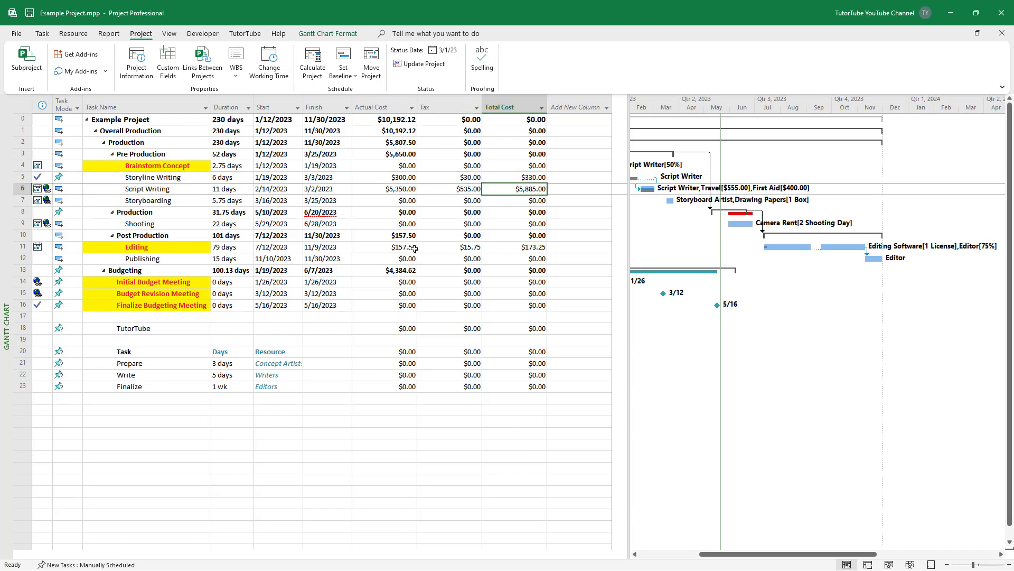